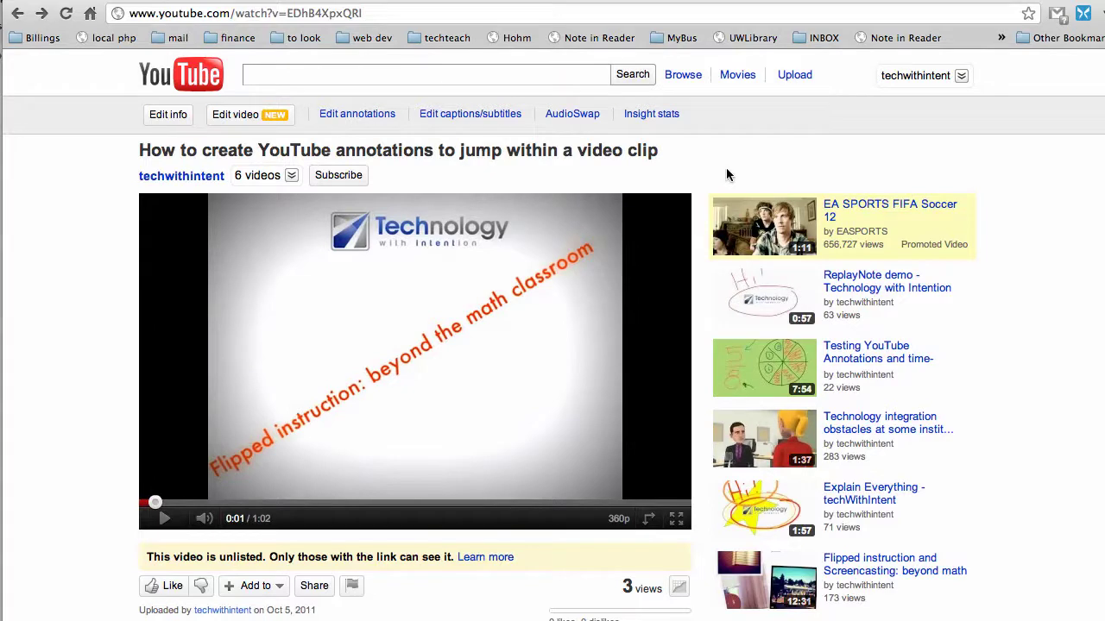
Step: Copy the video's web address, open its annotation editor, and pause playback at 0:05
left_click(316, 11)
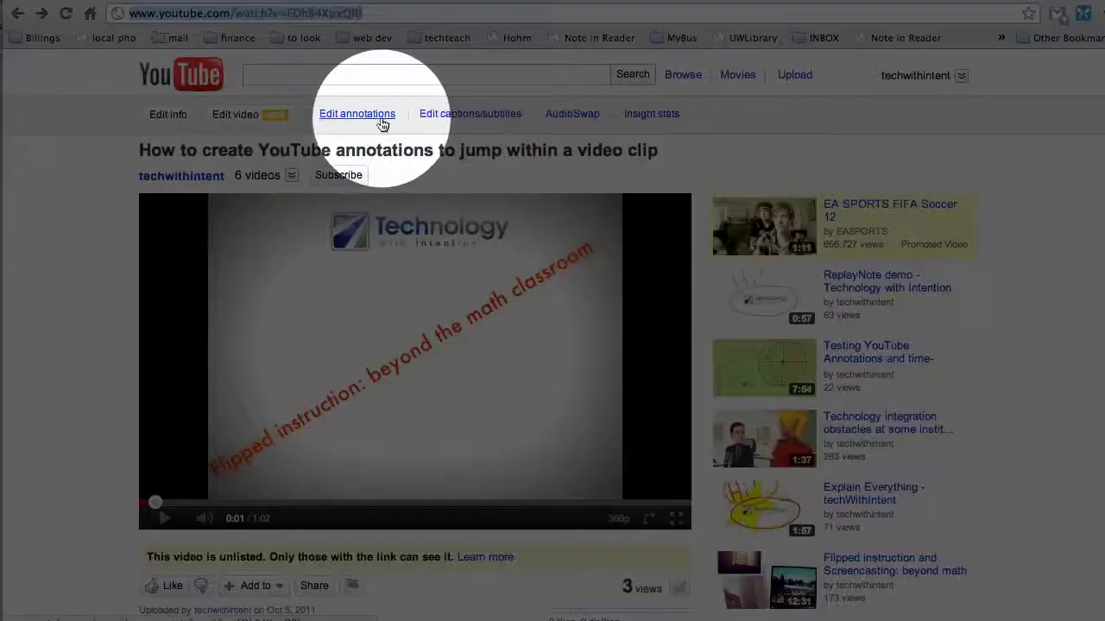
left_click(380, 114)
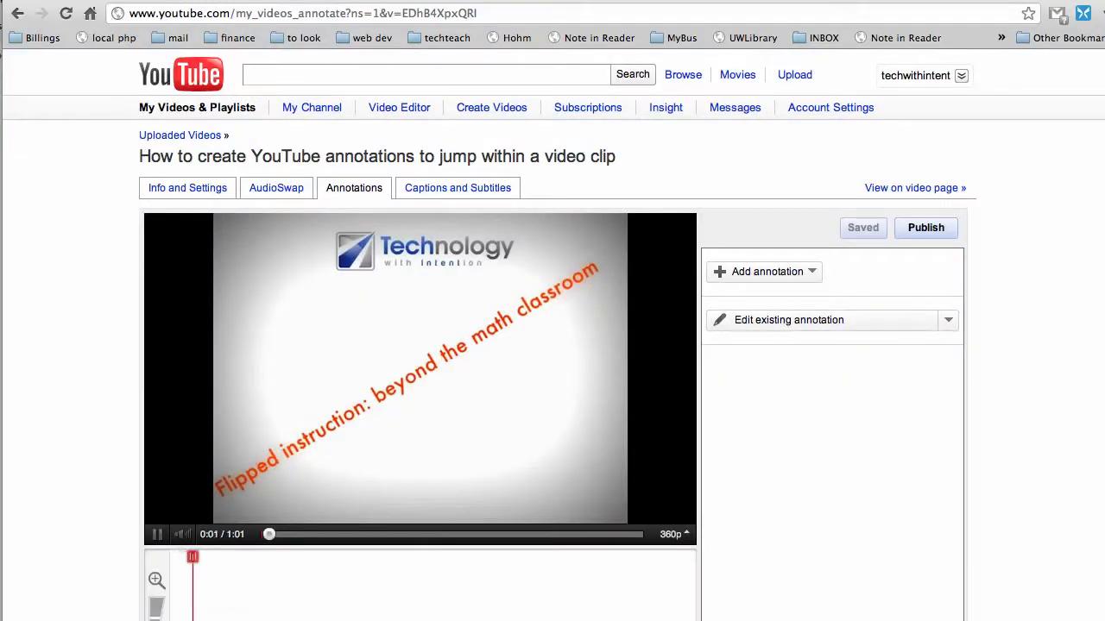
scroll(1018, 160, "down", 2)
scroll(631, 414, "down", 1)
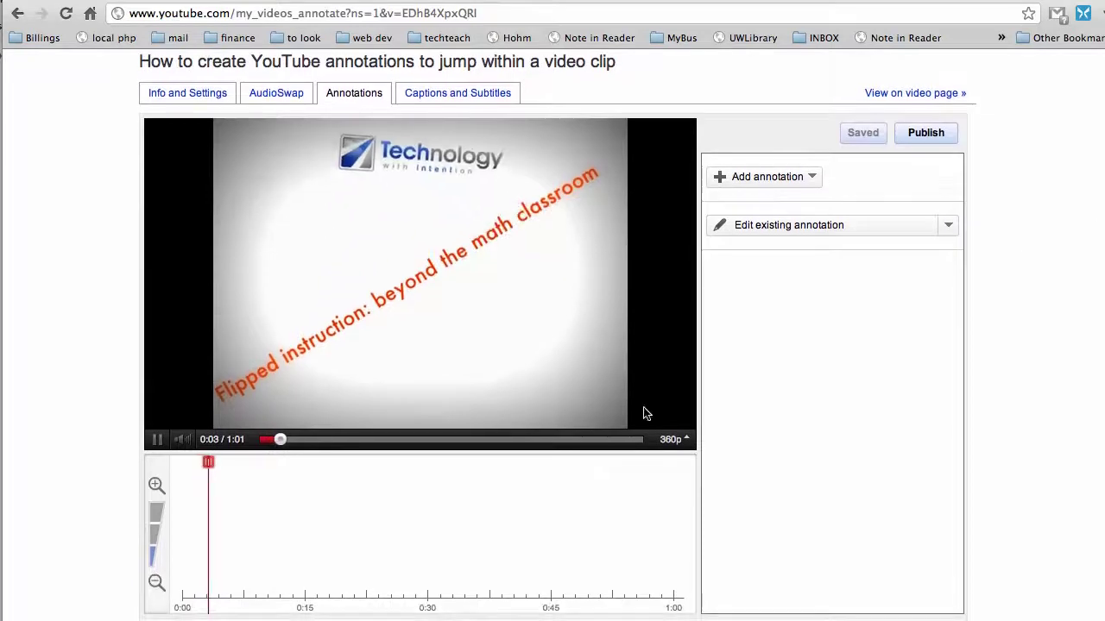
left_click(160, 442)
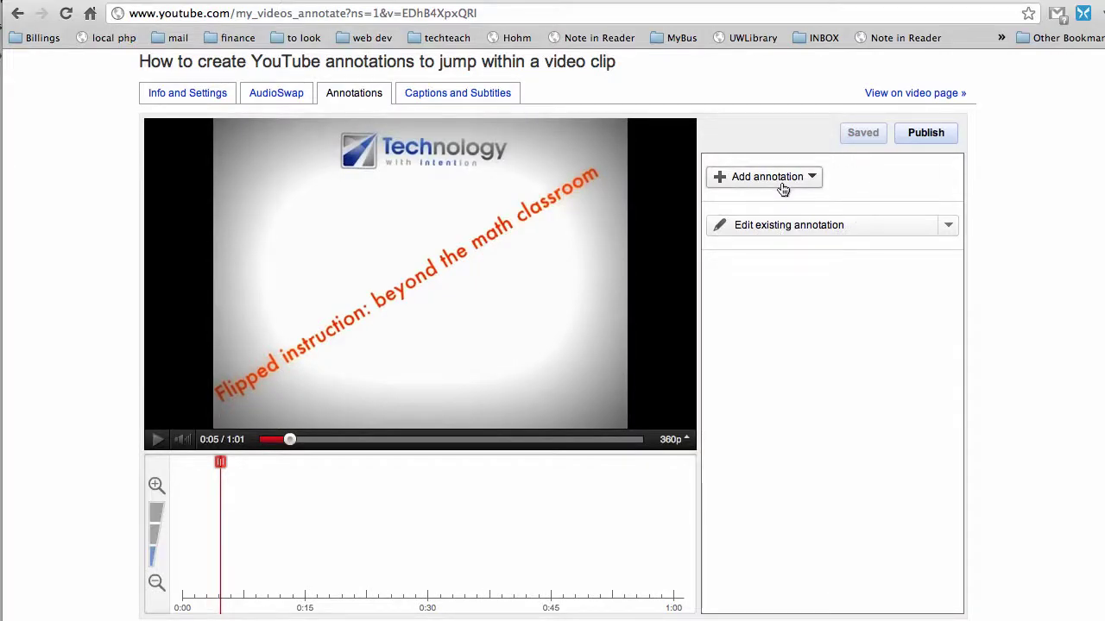
Step: Add a note annotation with the text 'Jump forward'
left_click(782, 183)
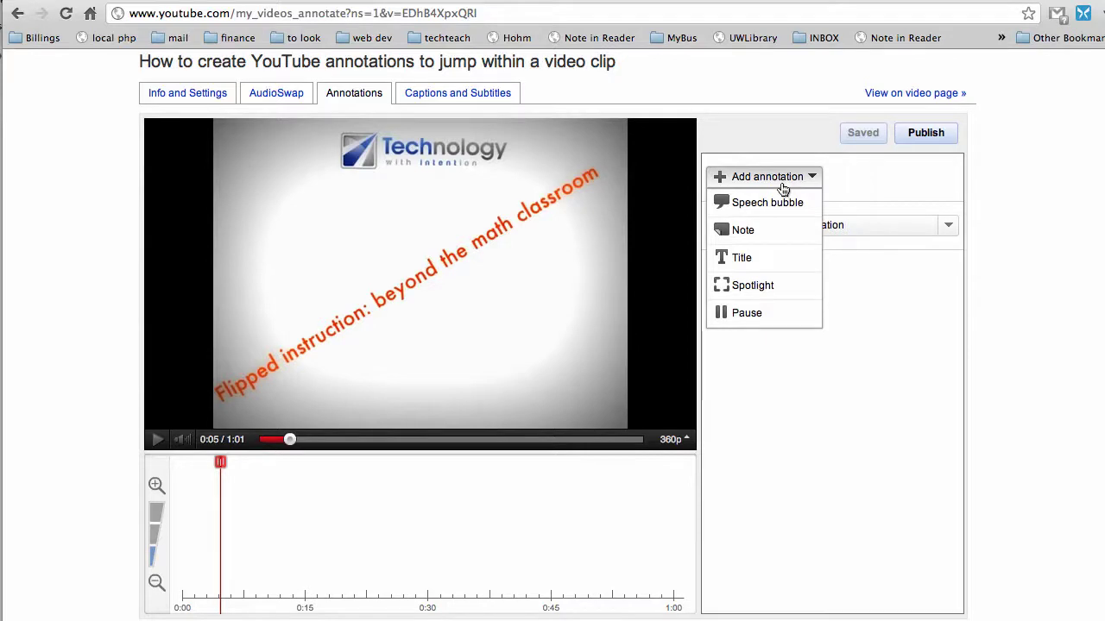
left_click(744, 233)
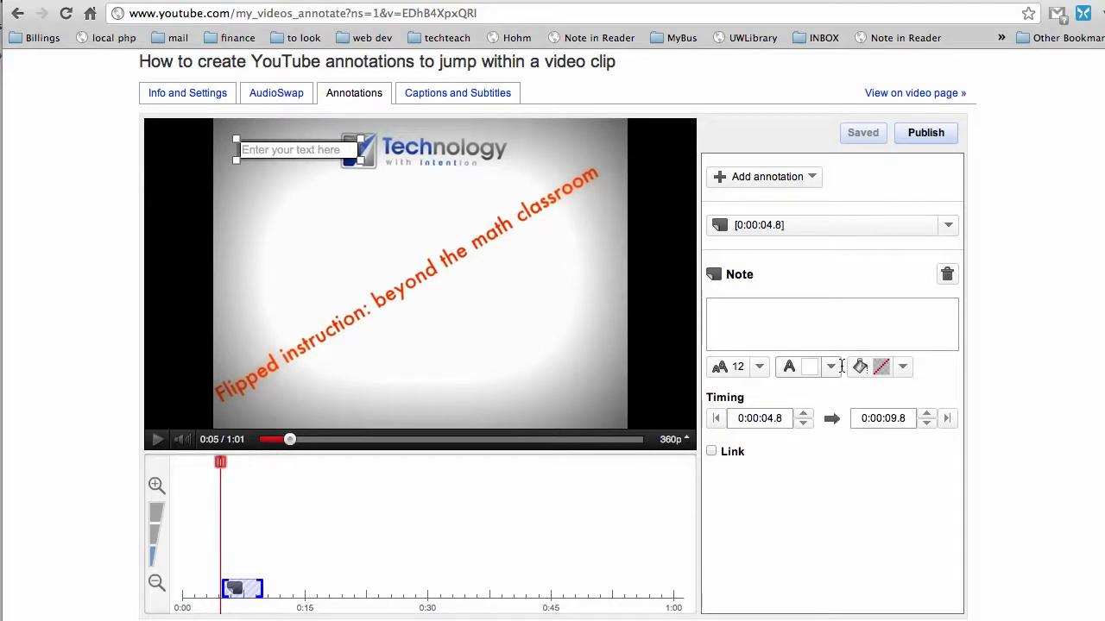
left_click(736, 316)
type("Jump forward")
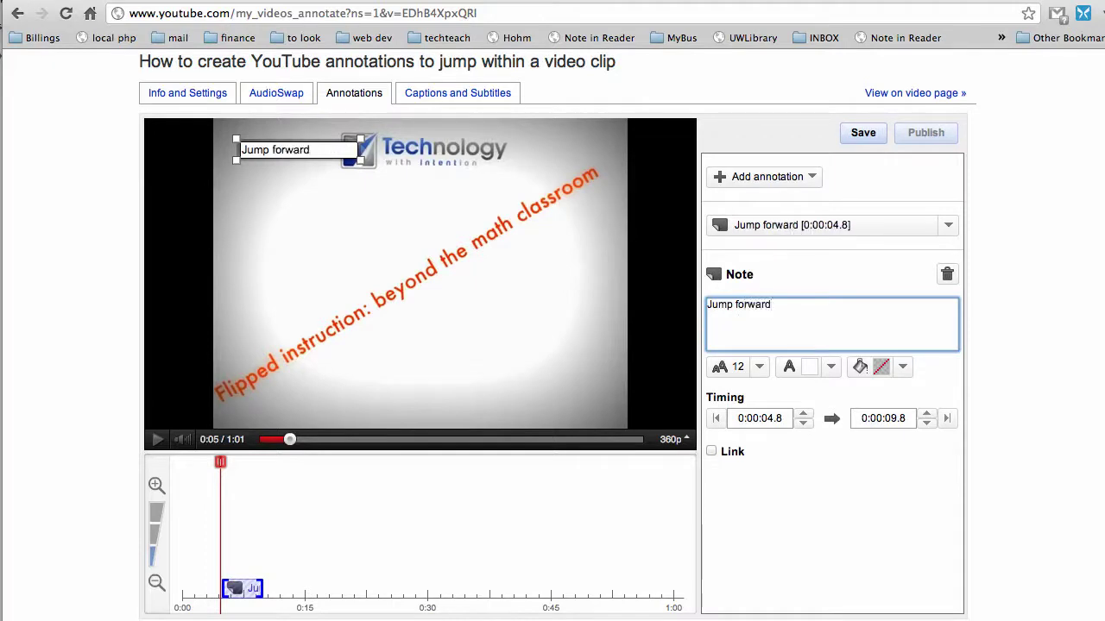
Step: Style the note with size 18 dark blue text on an orange background
left_click(753, 367)
left_click(741, 427)
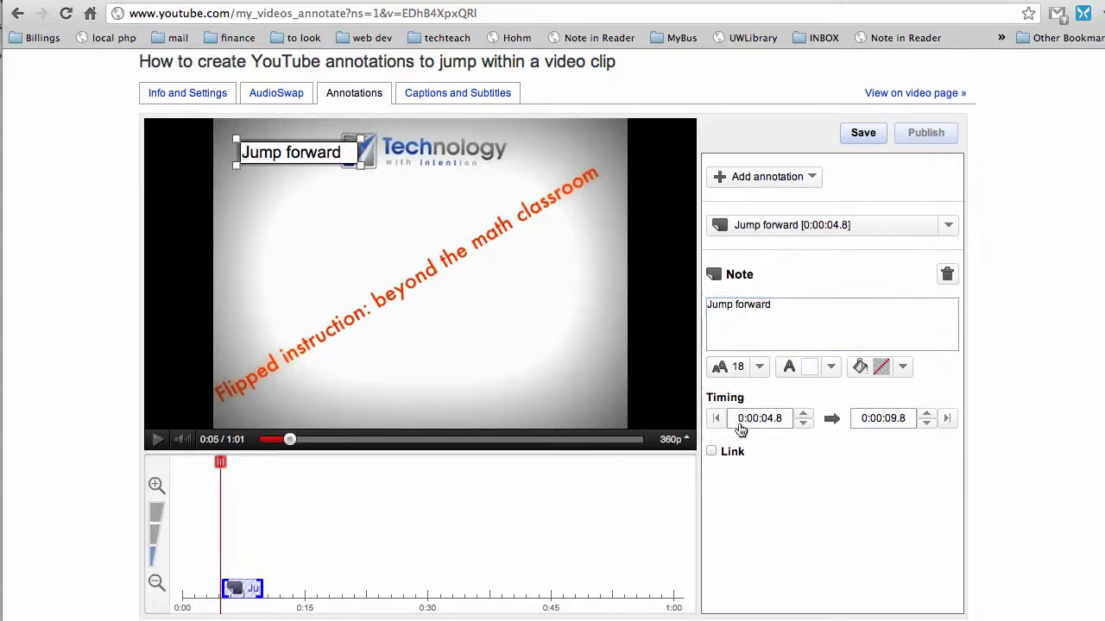
left_click(831, 367)
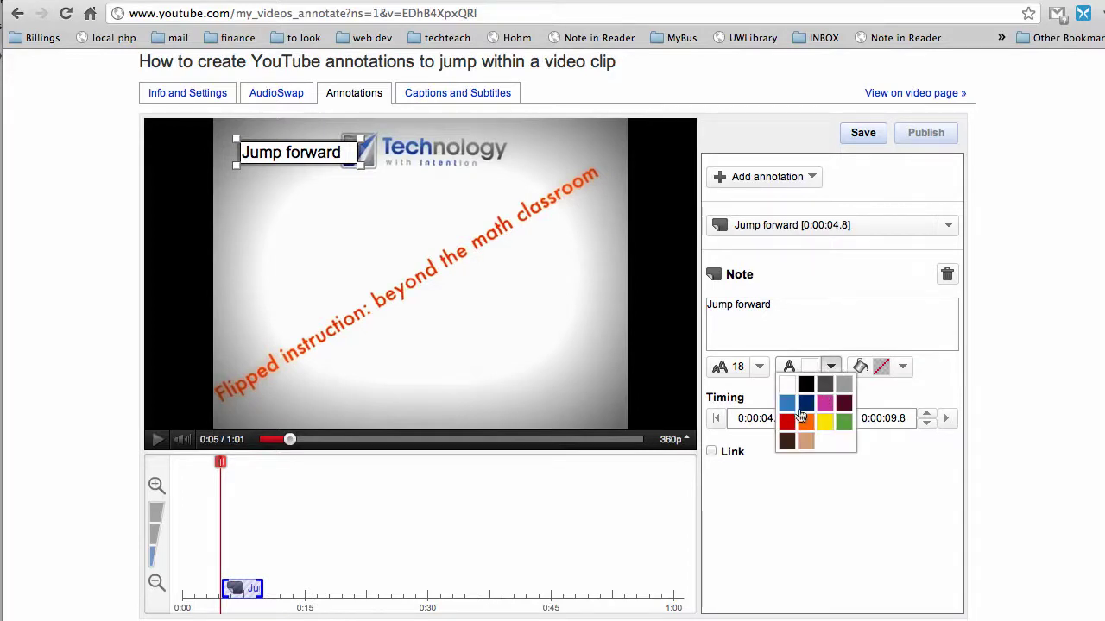
left_click(804, 404)
left_click(902, 367)
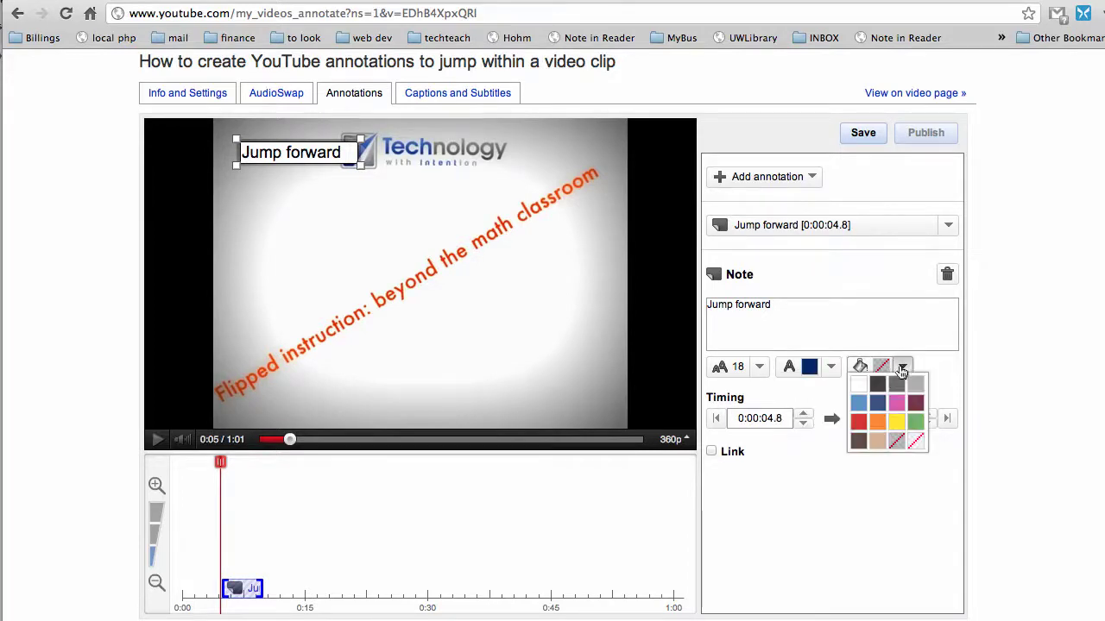
left_click(874, 425)
left_click(562, 276)
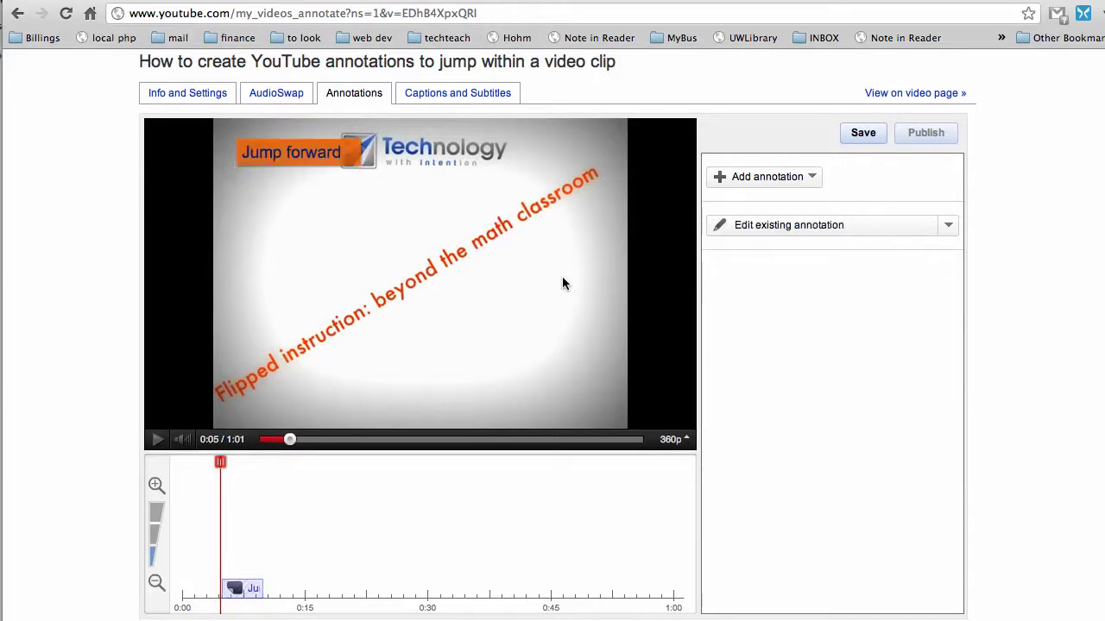
Step: Move the note to the video's lower right and make it run from 0:00 to 0:14.8
left_click(341, 157)
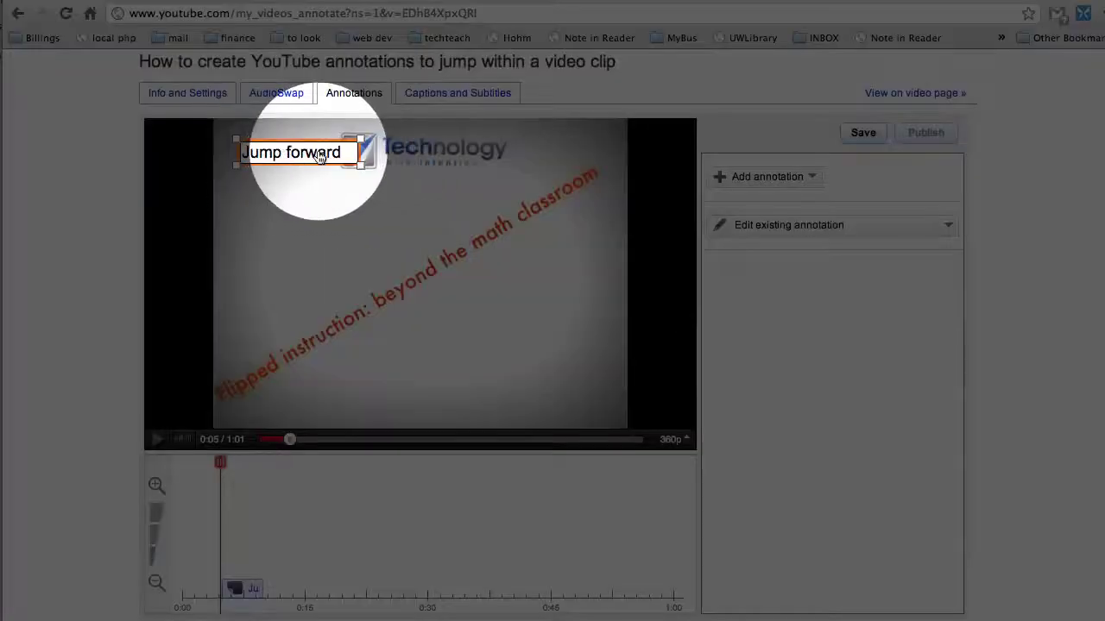
mouse_move(345, 164)
left_mouse_down()
mouse_move(384, 256)
mouse_move(495, 353)
mouse_move(587, 406)
left_mouse_up()
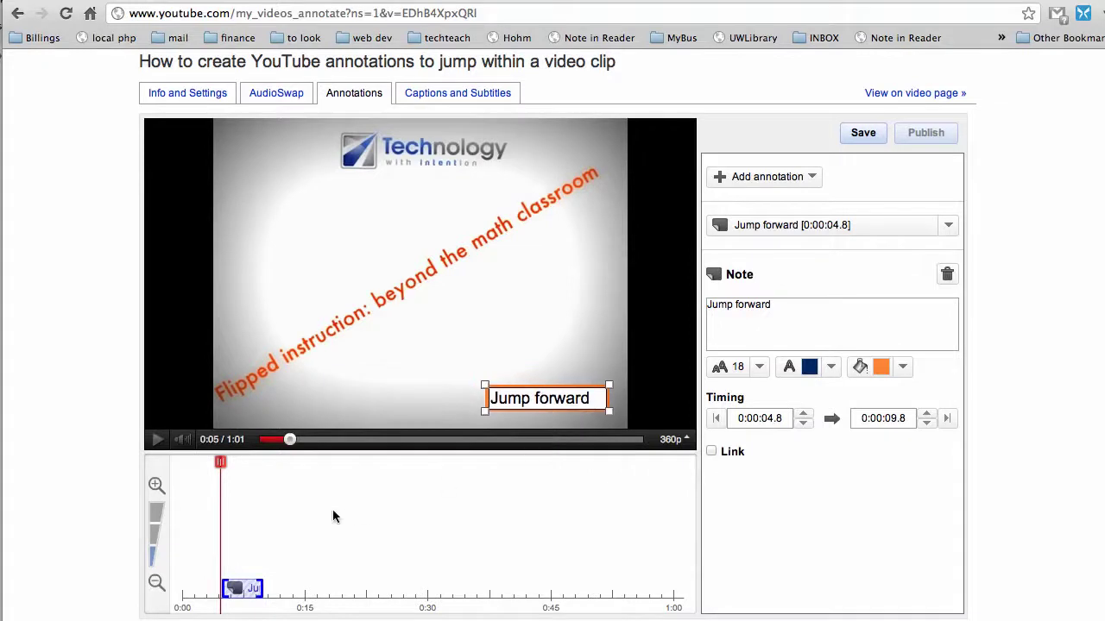
left_click_drag(223, 587, 178, 586)
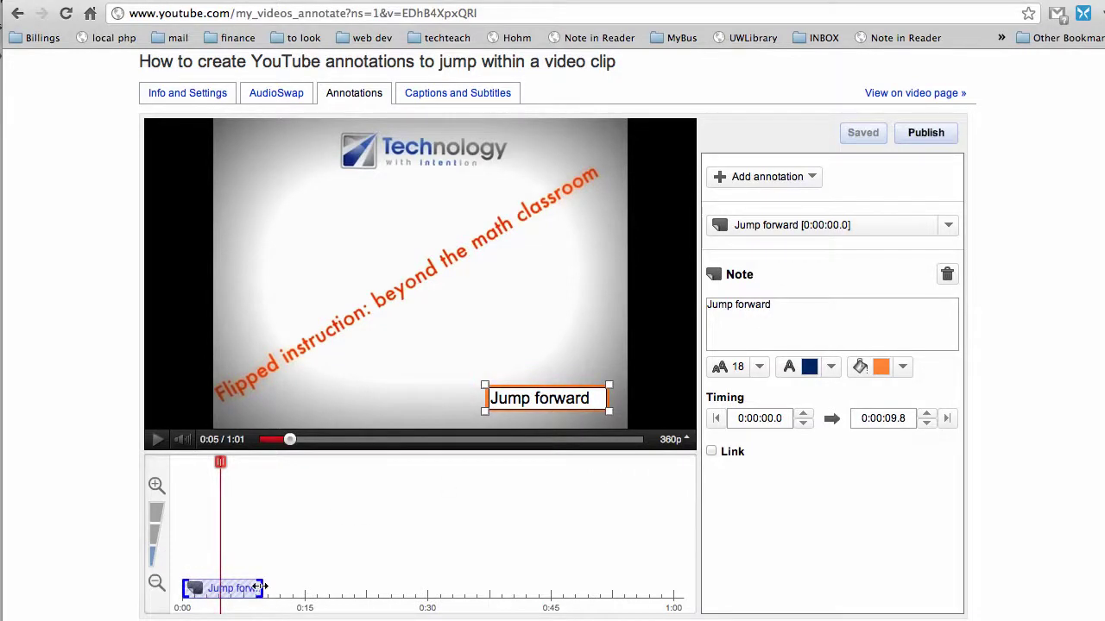
left_click_drag(261, 588, 300, 589)
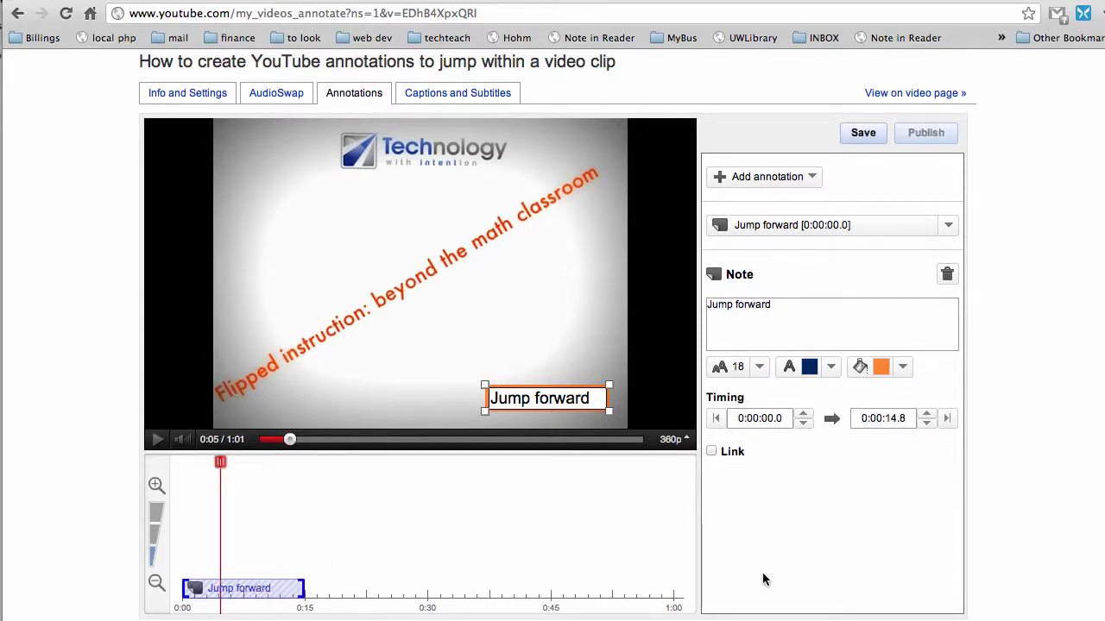
Step: Link the note to this same video's URL, starting at 0:00:30.0
left_click(711, 451)
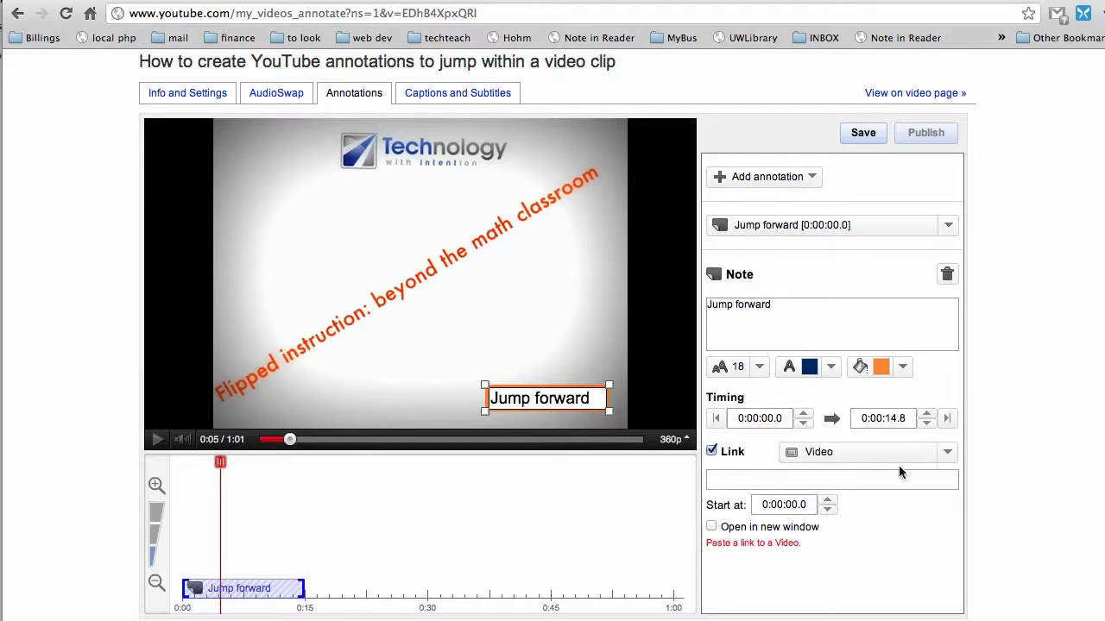
left_click(946, 453)
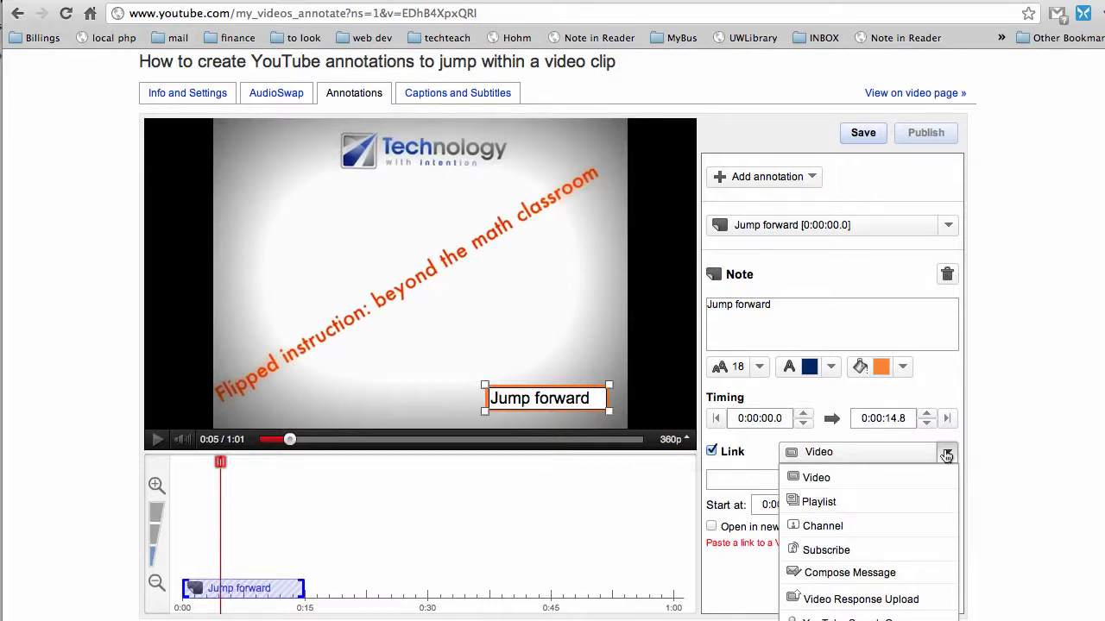
left_click(947, 455)
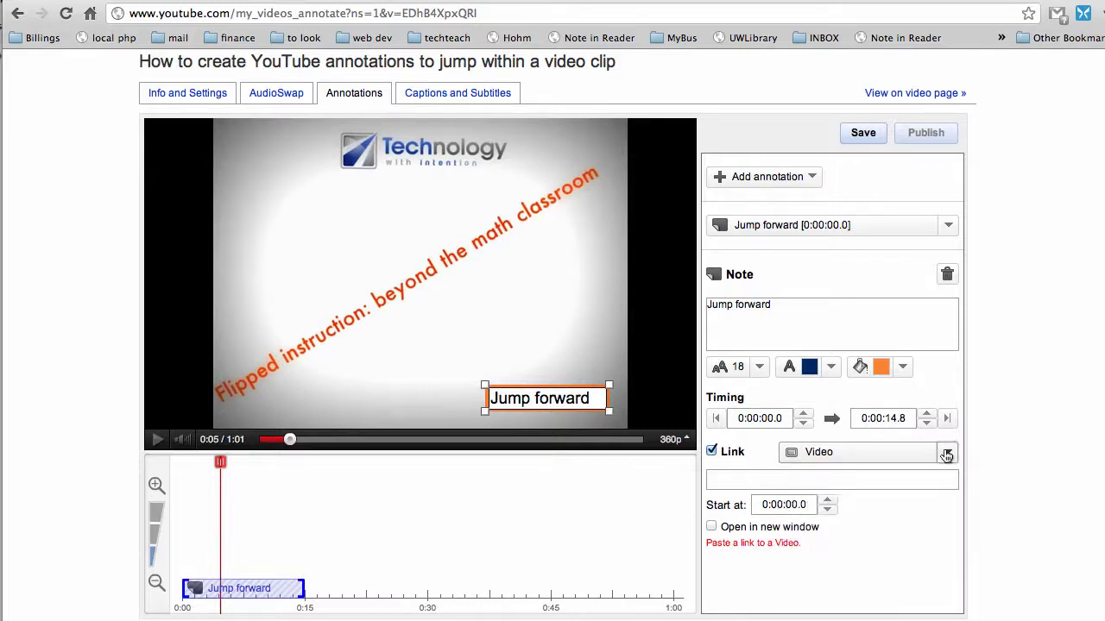
left_click(862, 481)
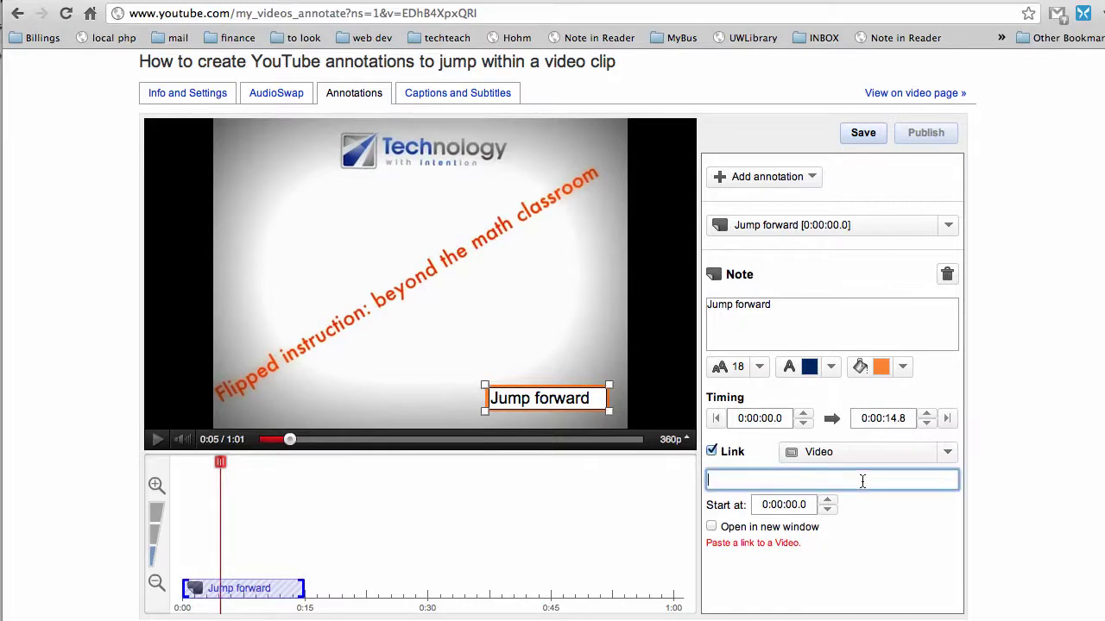
type("http://www.youtube.com/watch?v=EDhB4XpxQRI")
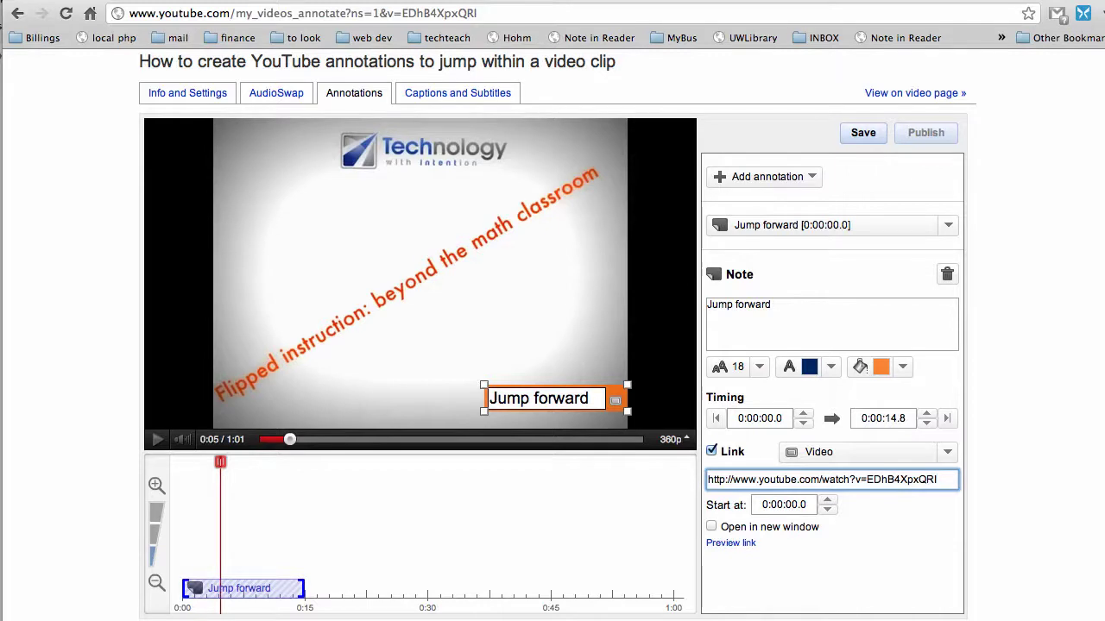
left_click(786, 505)
key("BackSpace")
type("3")
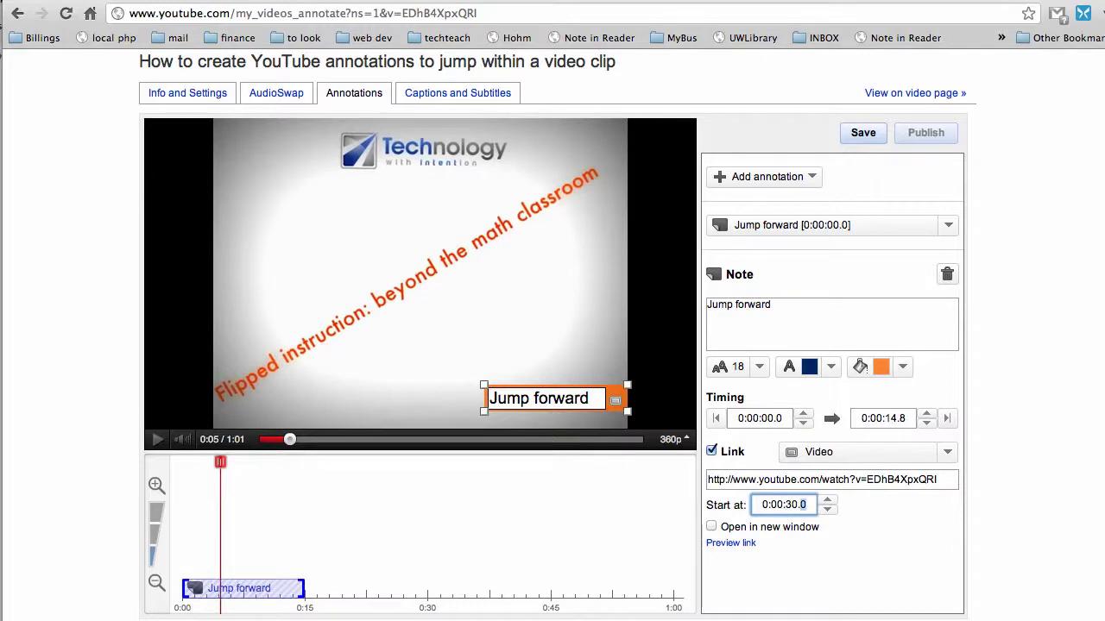
Step: Save and publish the annotations, then return to the video's watch page
left_click(864, 133)
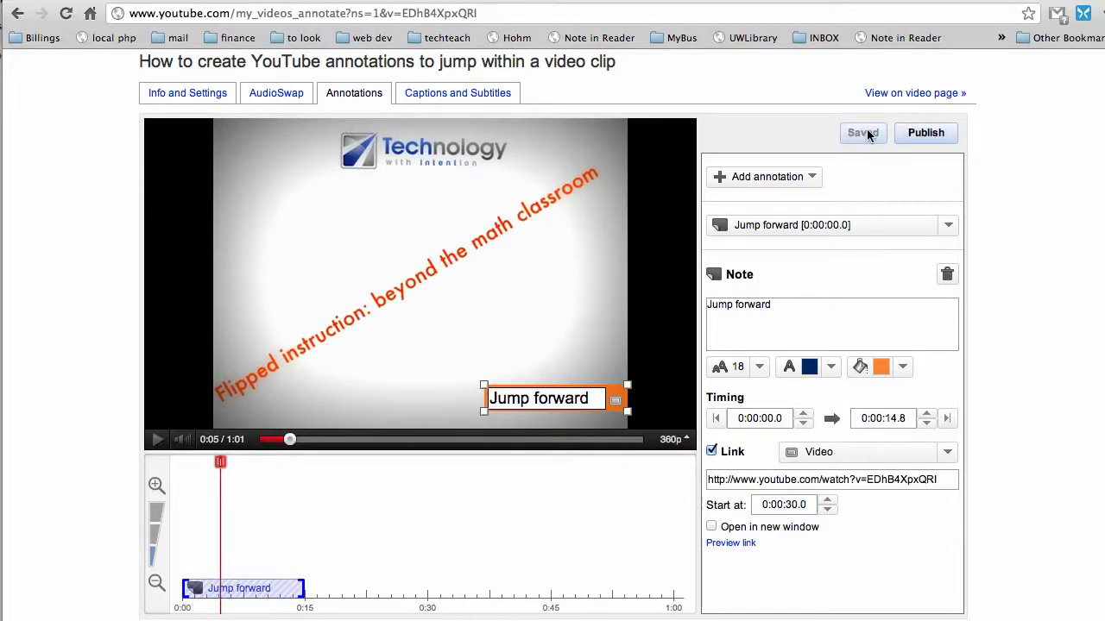
left_click(938, 132)
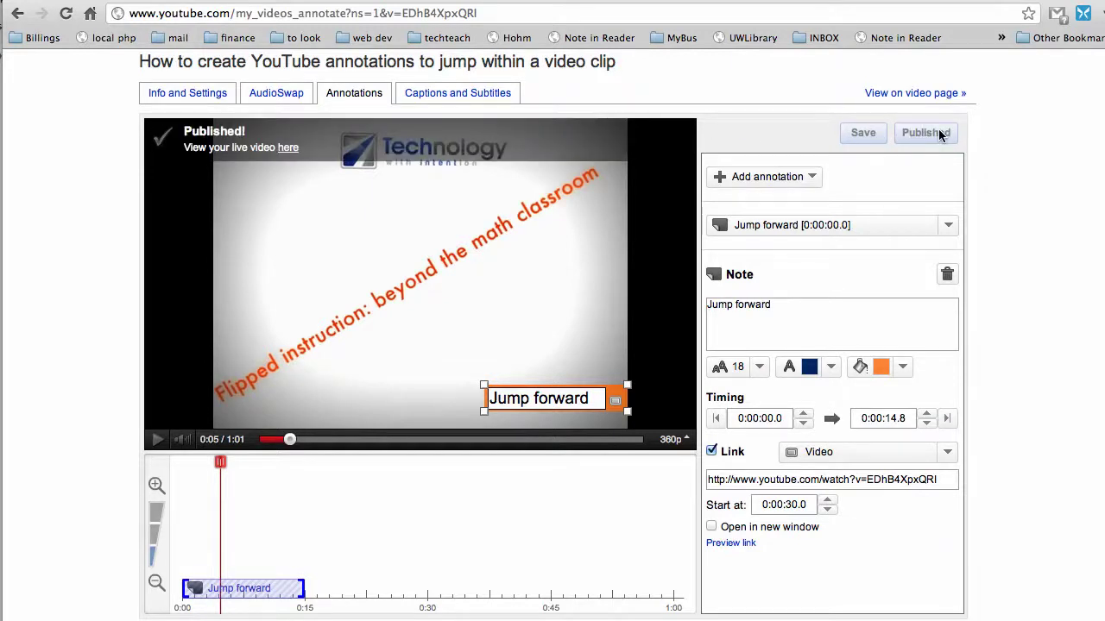
left_click(918, 94)
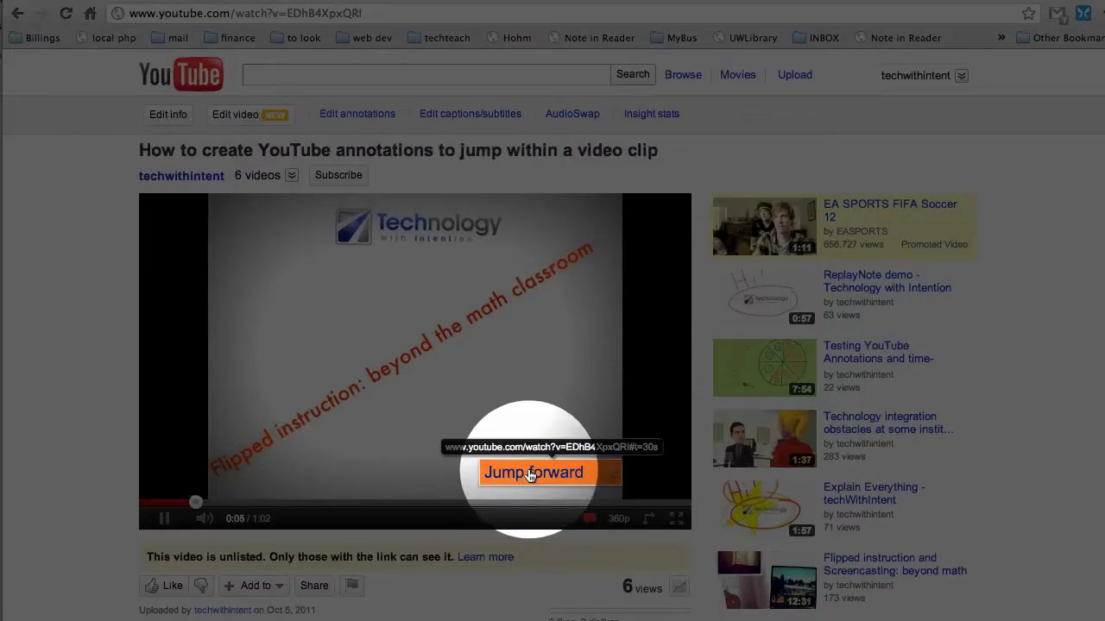
Step: Click the orange 'Jump forward' note during playback to skip ahead past 0:30
left_click(532, 475)
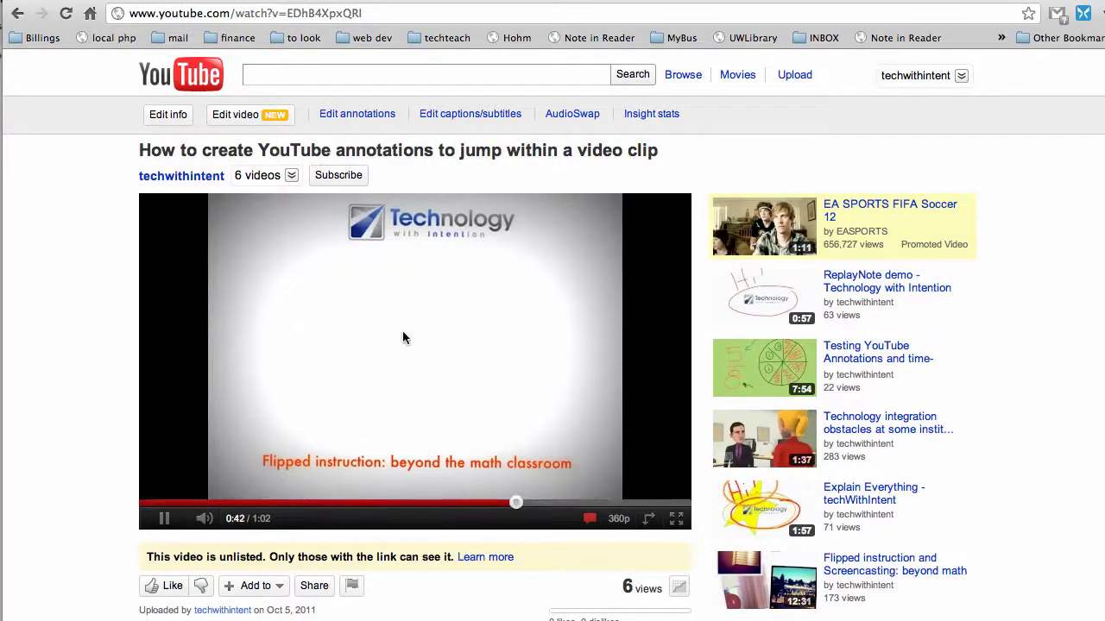
Step: Pause the video at 0:42 and reopen its annotation editor
left_click(164, 519)
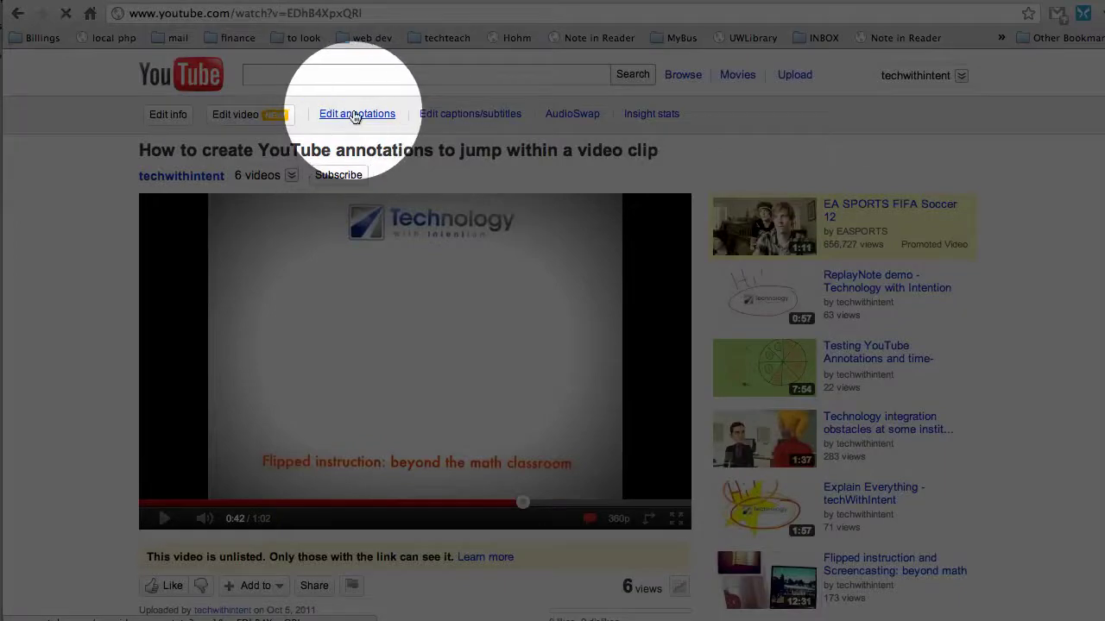
left_click(350, 114)
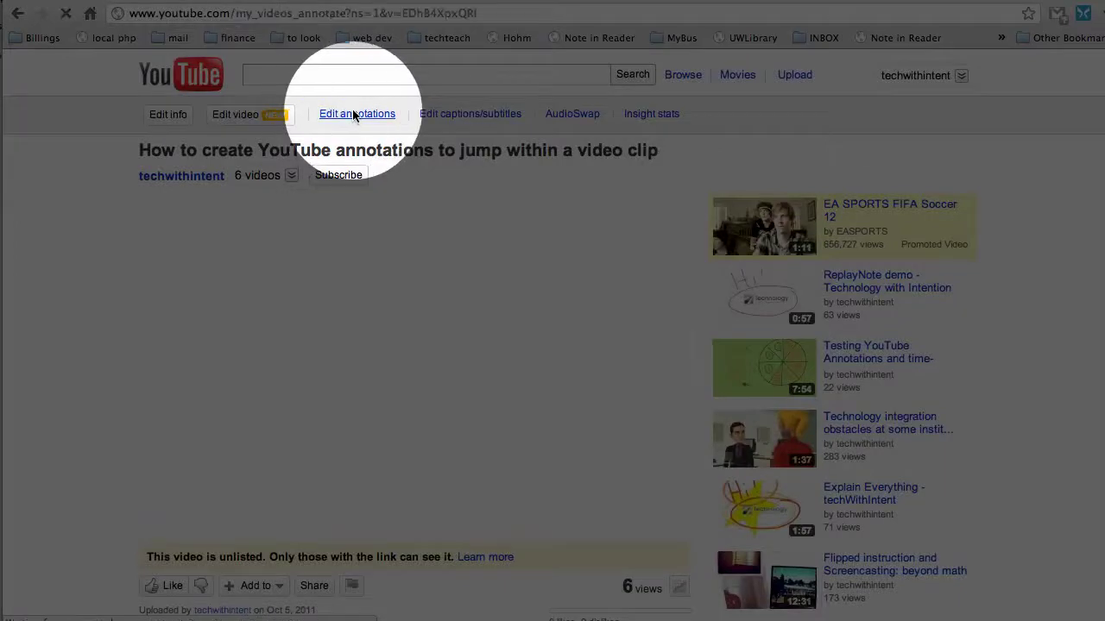